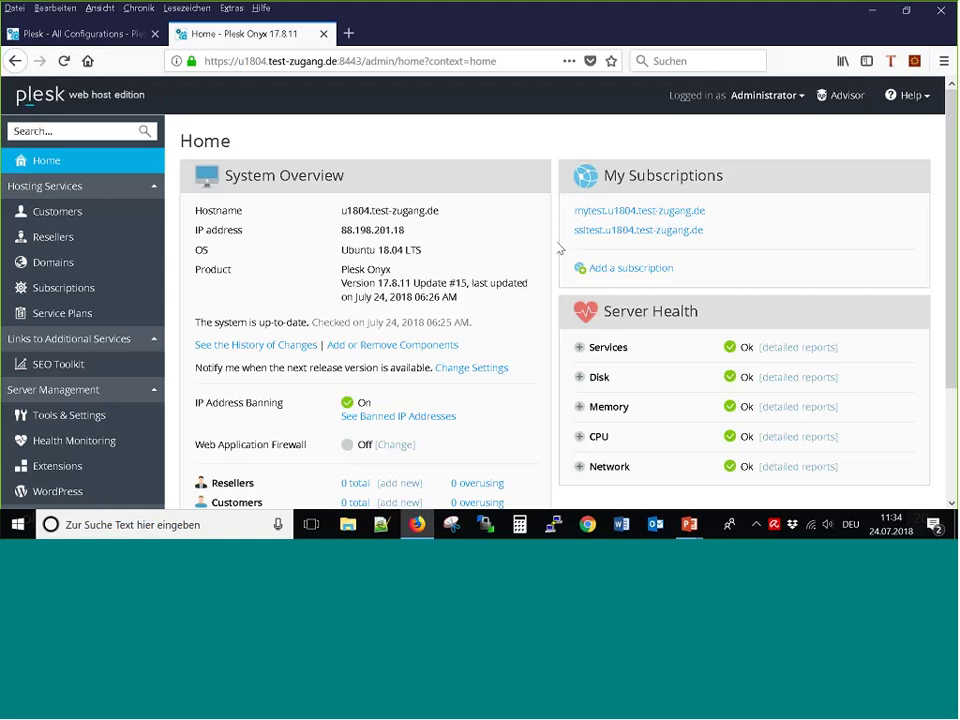
# - Switch to Partner Central and open the custom promotions of the CH_promo-test product configuration
pyautogui.click(92, 33)
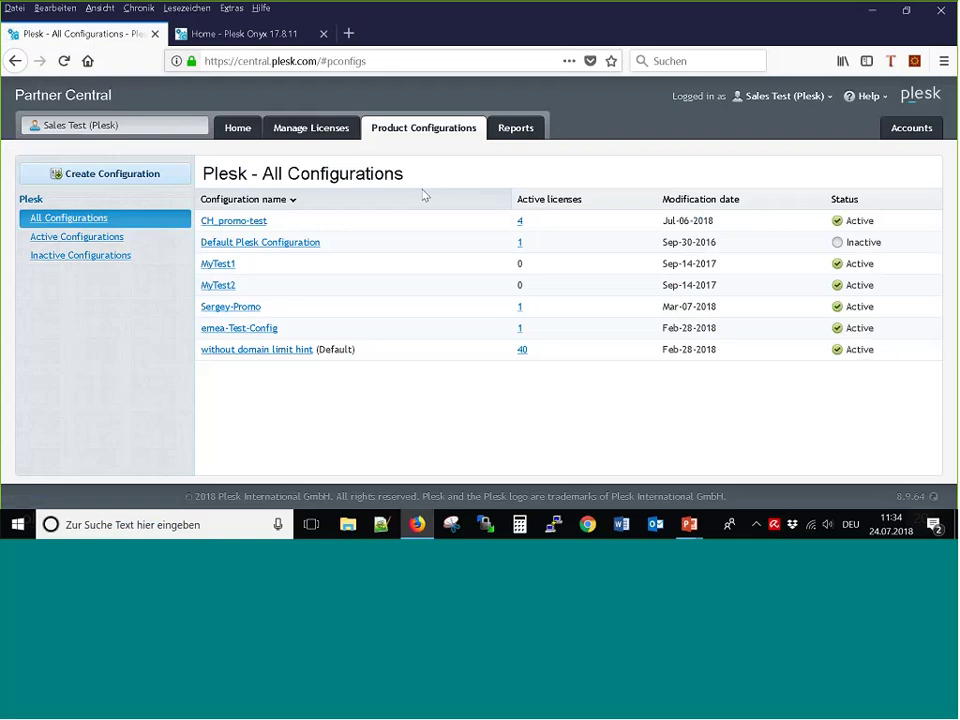
pyautogui.press('F5')
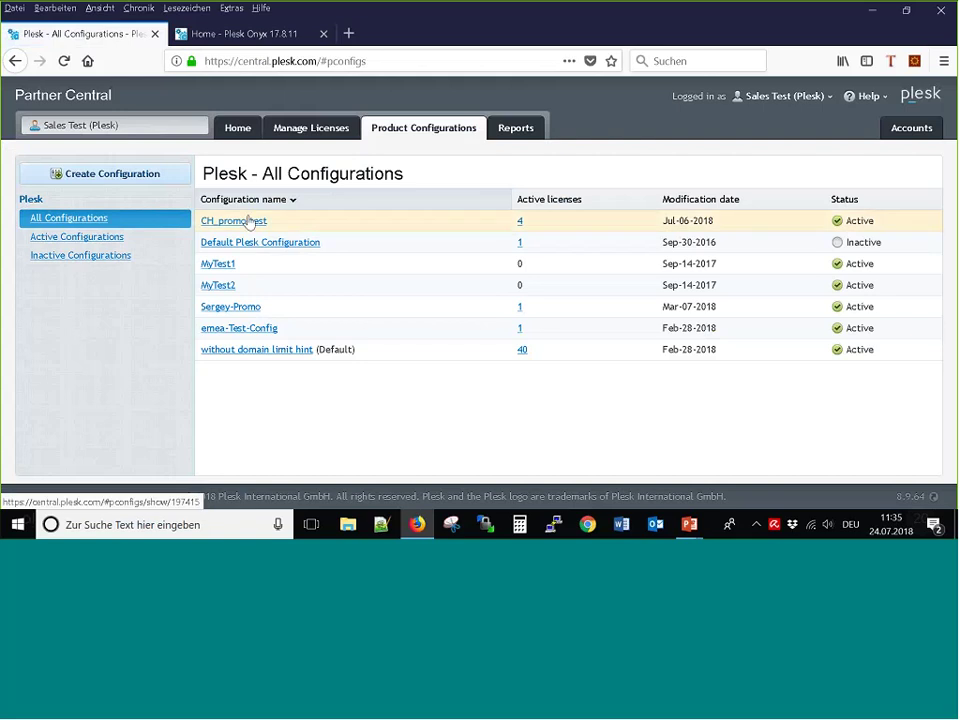
pyautogui.click(250, 222)
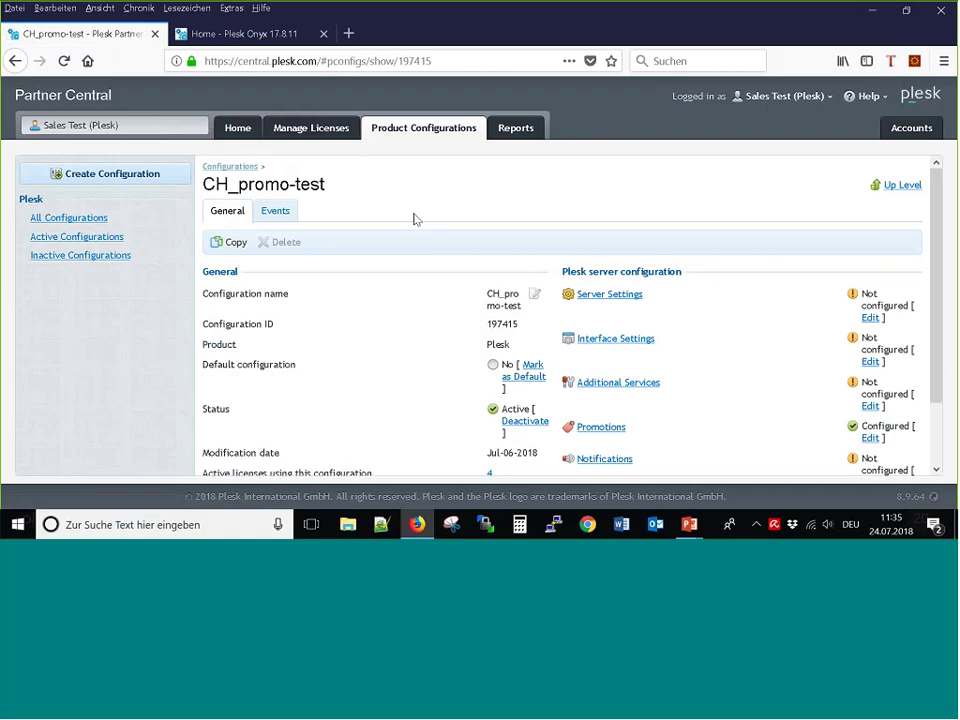
pyautogui.click(612, 429)
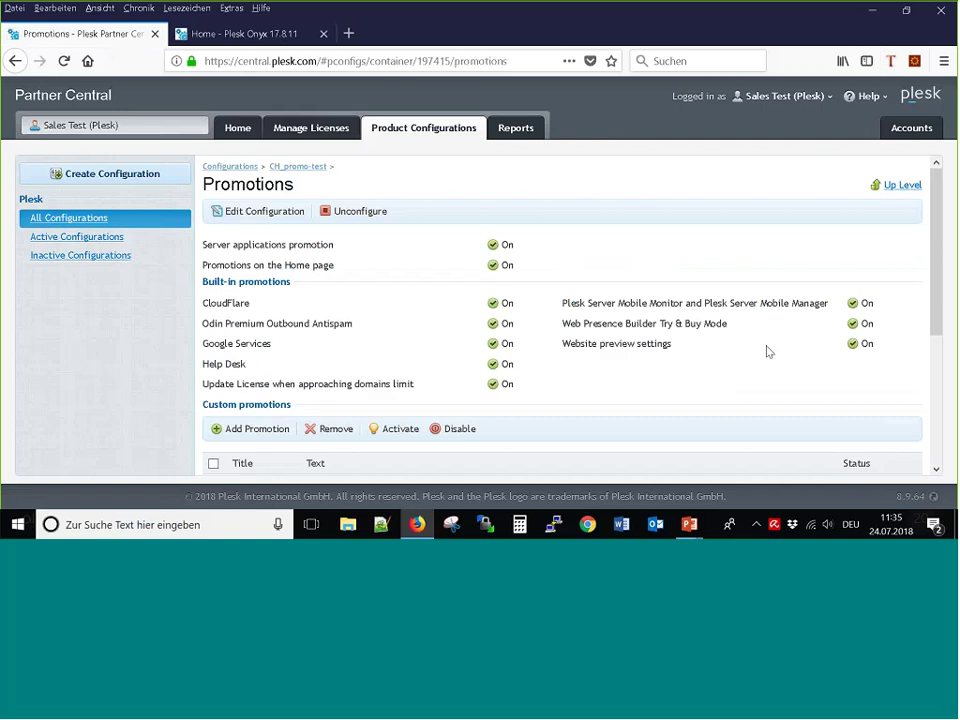
pyautogui.scroll(-4, 768, 351)
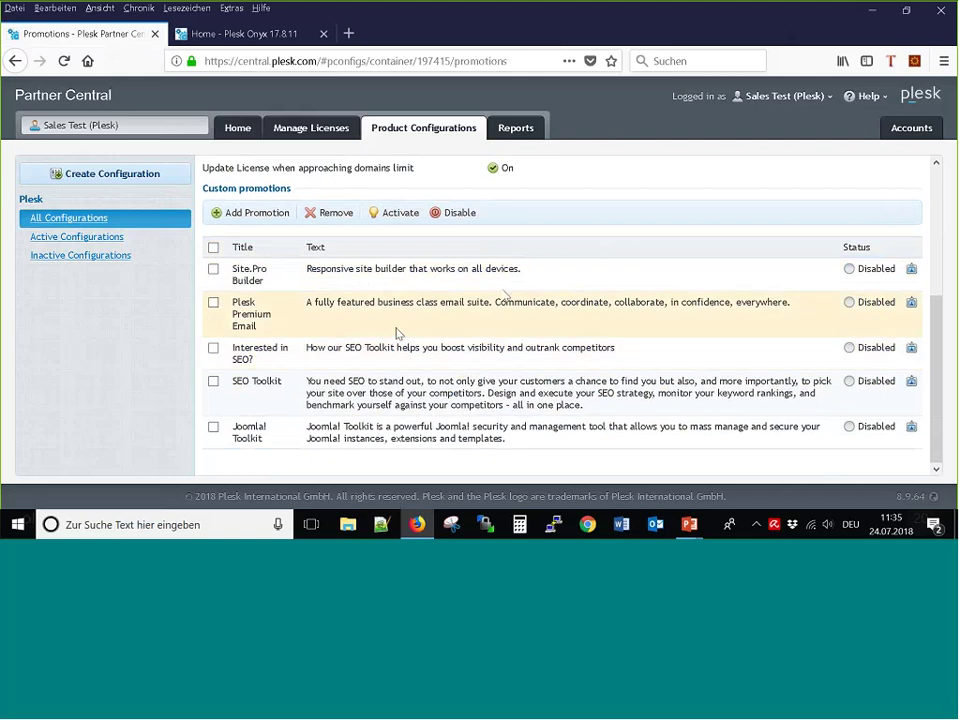
# - Inspect the blank form for adding a promotion and the existing SEO Toolkit promotion's details, closing both without saving
pyautogui.click(266, 217)
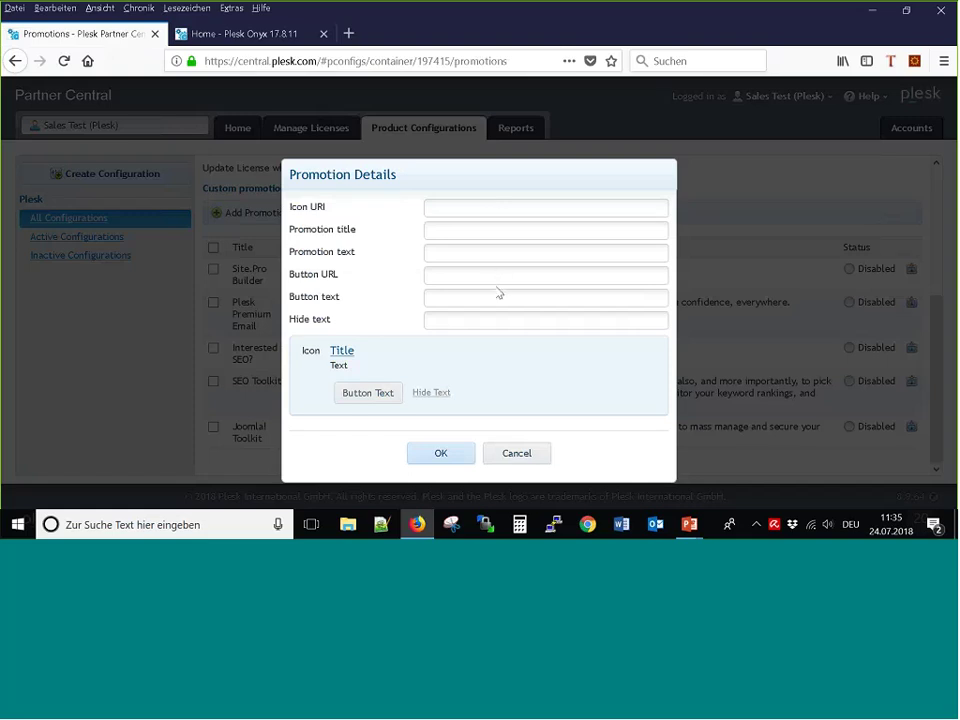
pyautogui.click(519, 452)
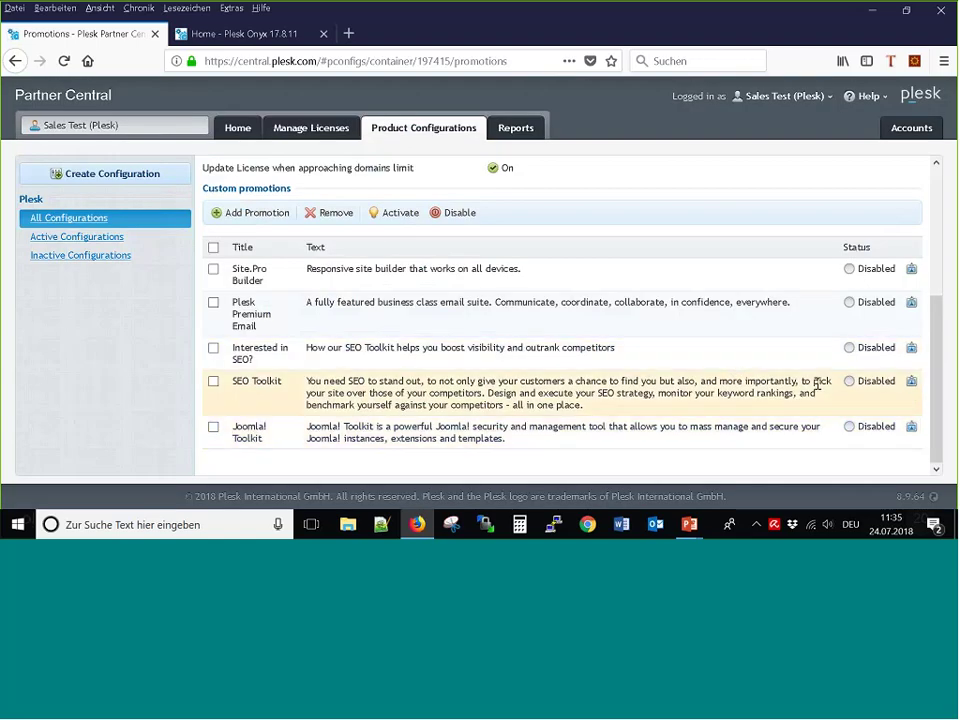
pyautogui.click(911, 384)
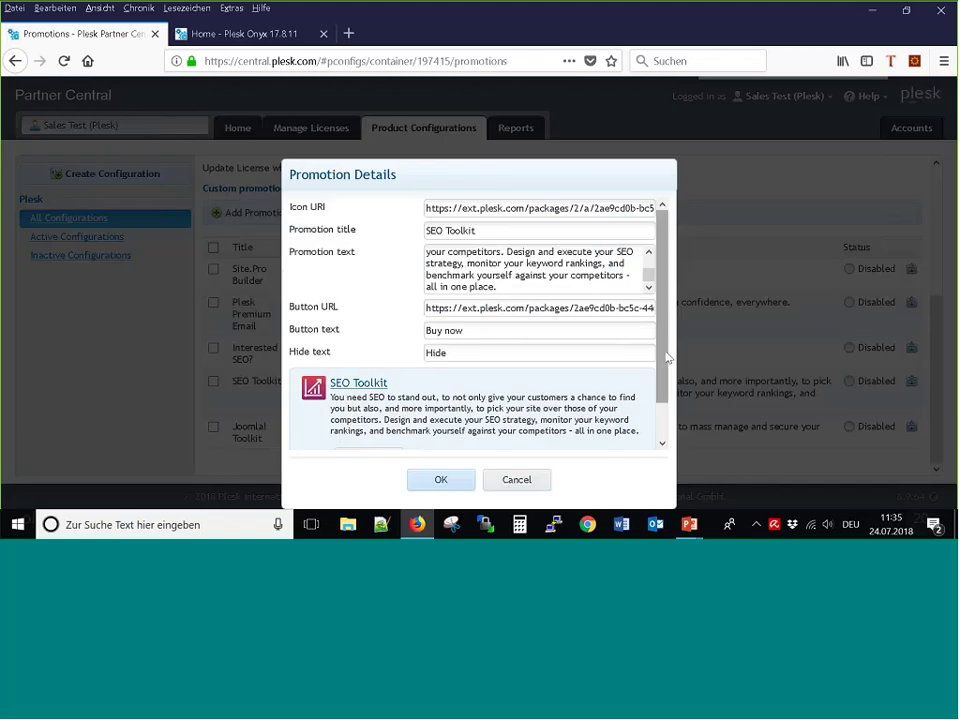
pyautogui.scroll(-1, 660, 326)
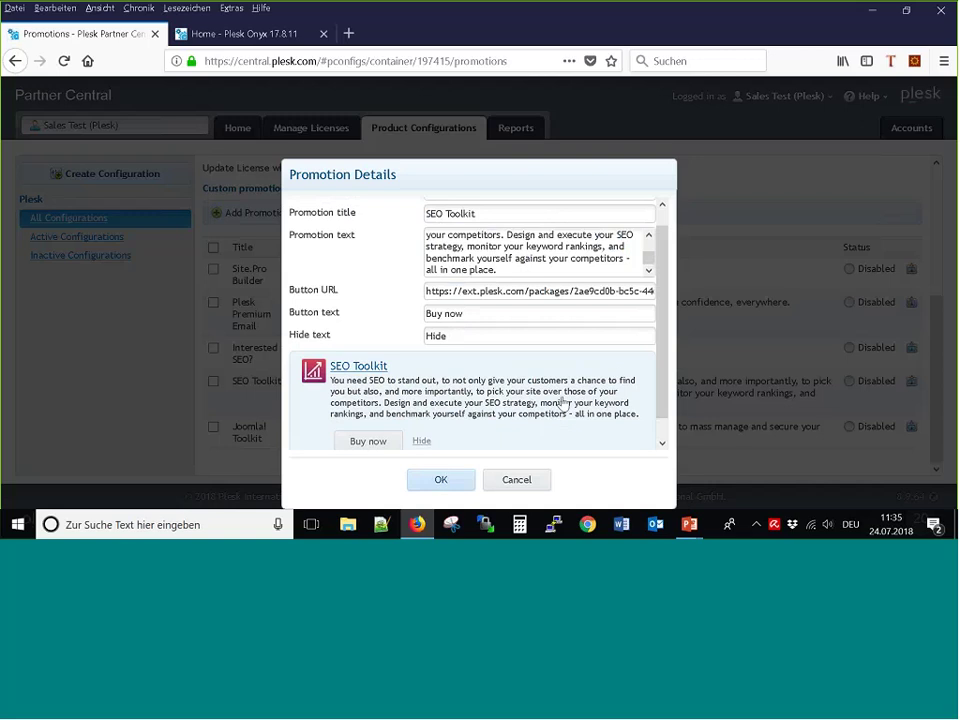
pyautogui.click(533, 483)
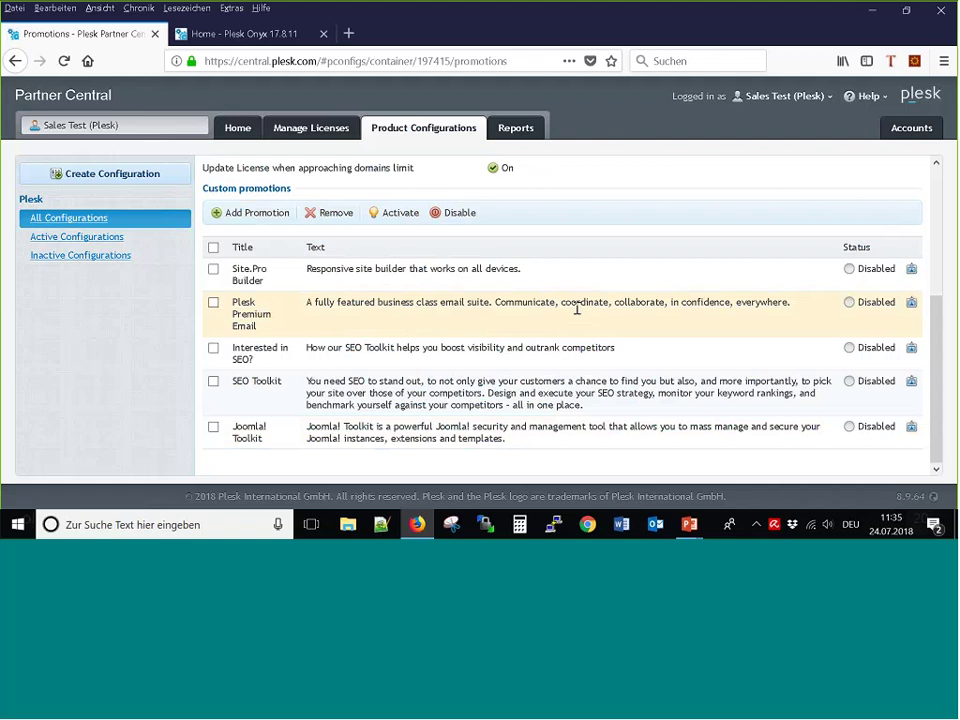
# - Activate the custom promotions Plesk Premium Email, Interested in SEO?, SEO Toolkit and Joomla! Toolkit
pyautogui.click(213, 348)
pyautogui.click(213, 381)
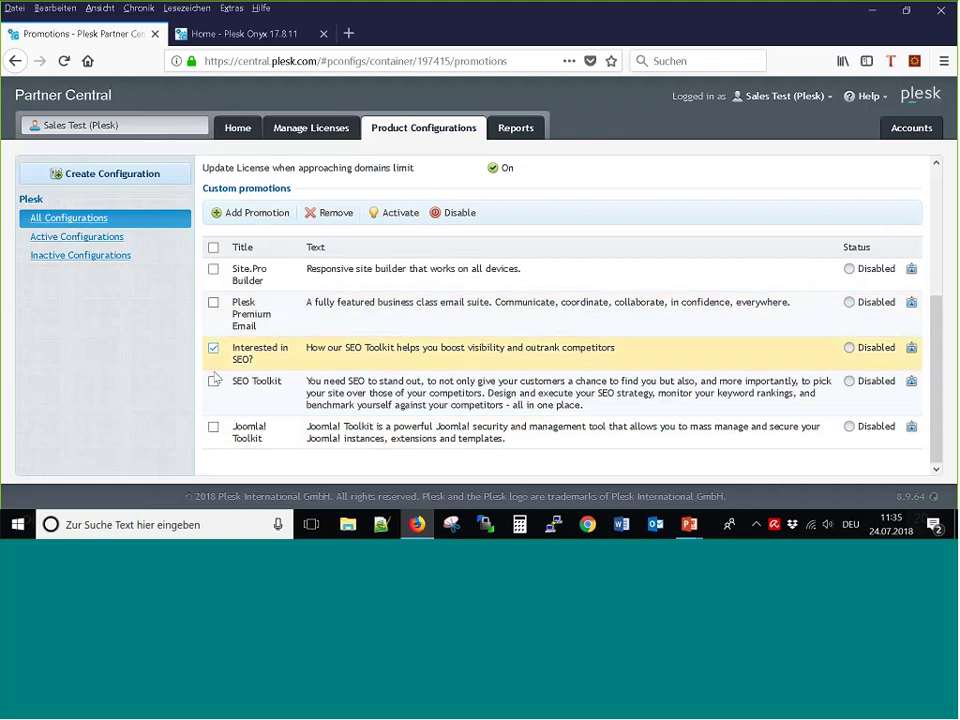
pyautogui.click(213, 426)
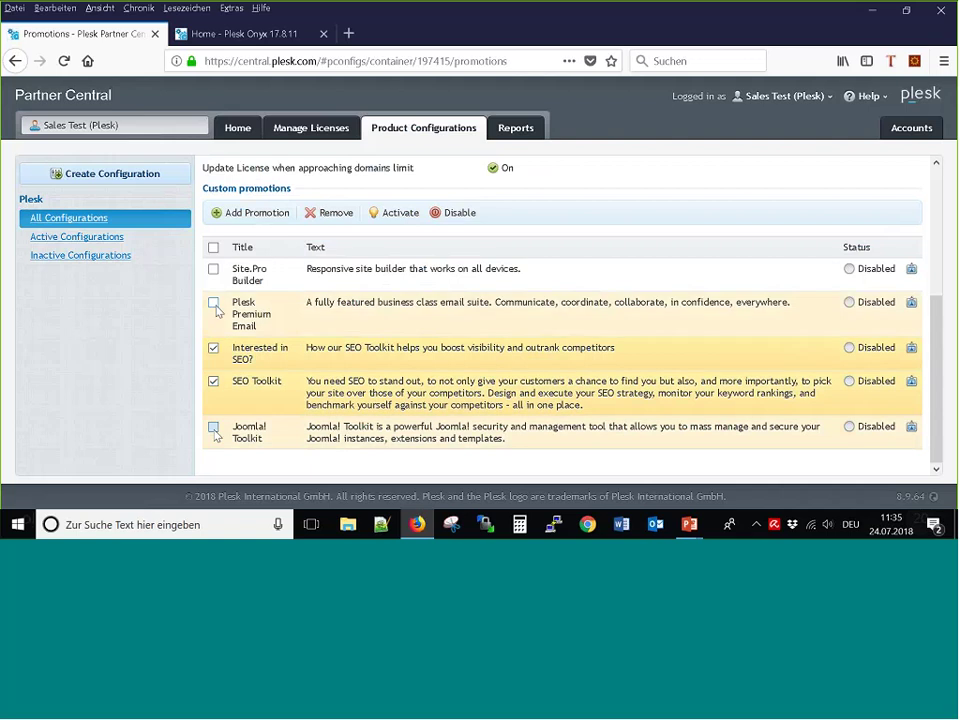
pyautogui.click(213, 302)
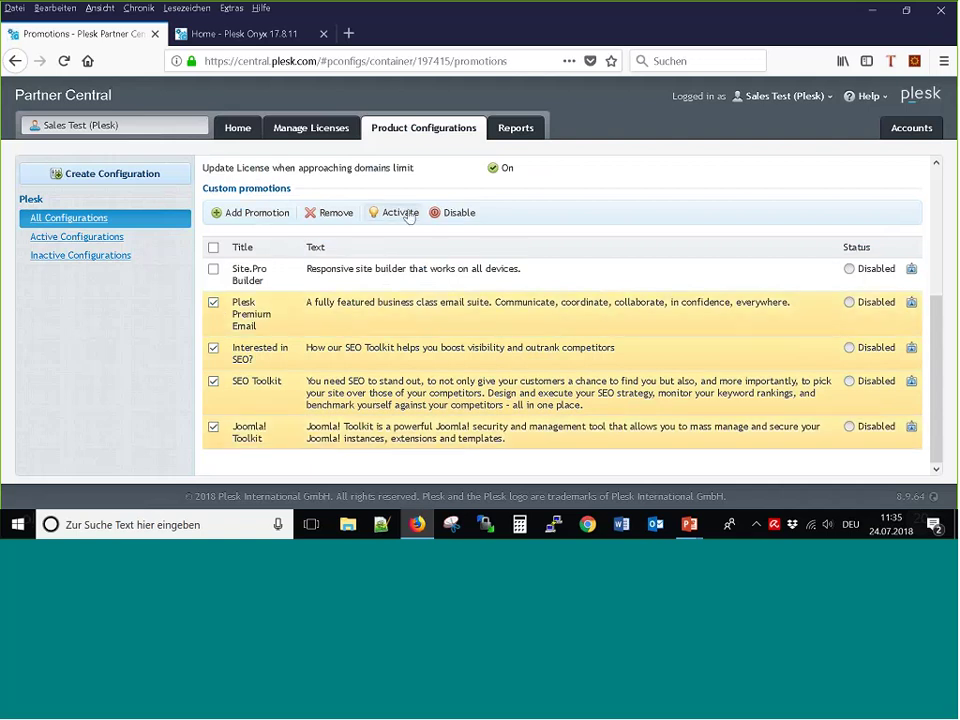
pyautogui.click(399, 213)
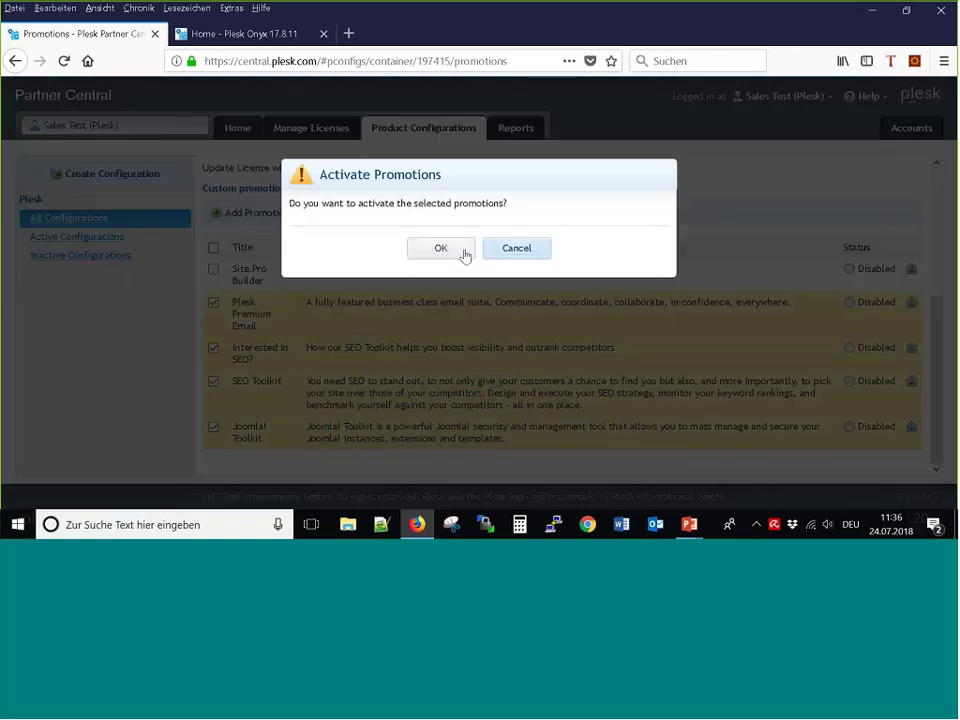
pyautogui.click(440, 249)
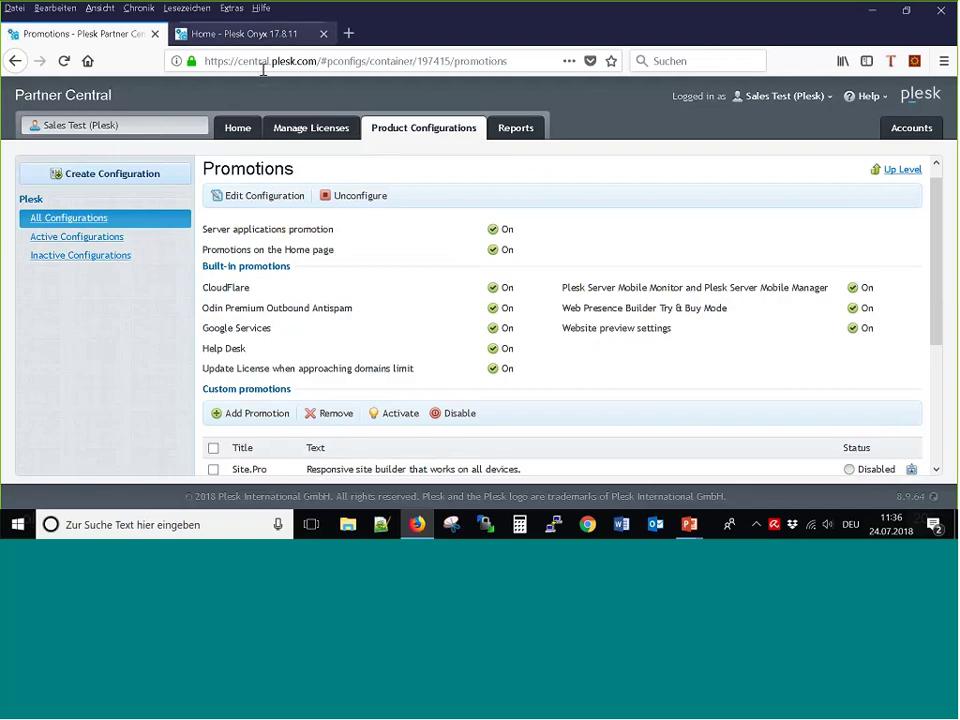
# - Switch to the Plesk Onyx server and retrieve its current license keys in License Management
pyautogui.click(283, 38)
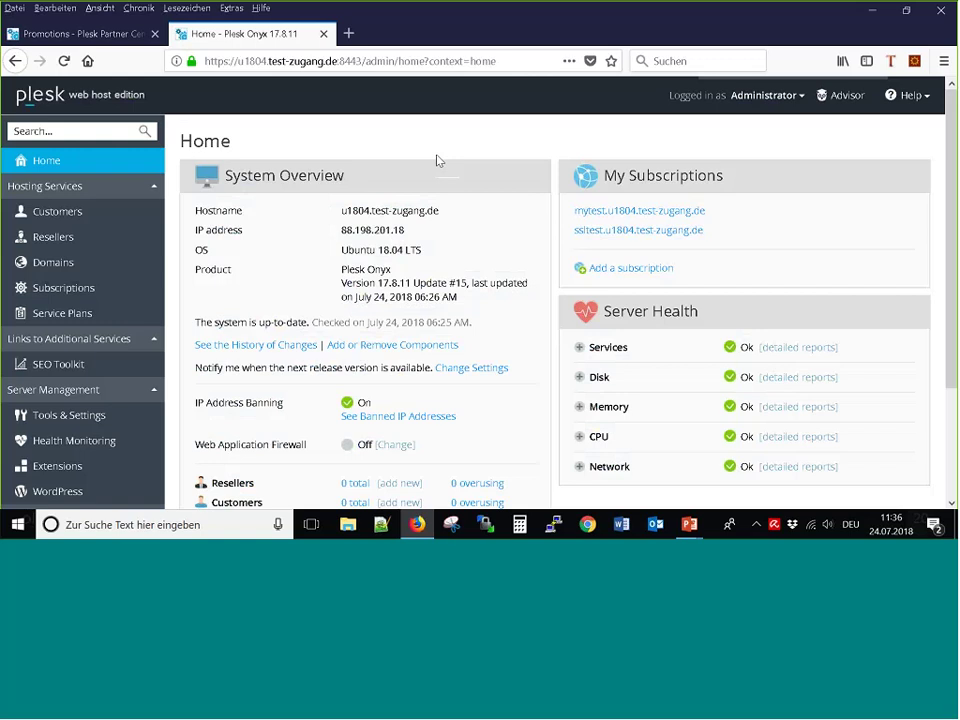
pyautogui.press('F5')
pyautogui.click(104, 416)
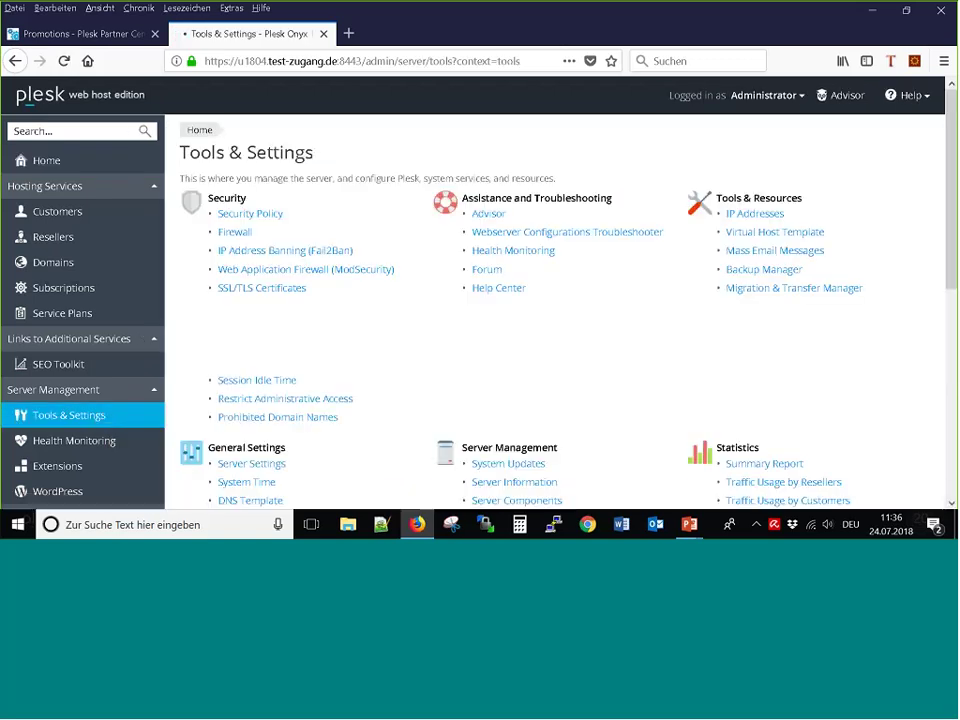
pyautogui.scroll(-5, 464, 348)
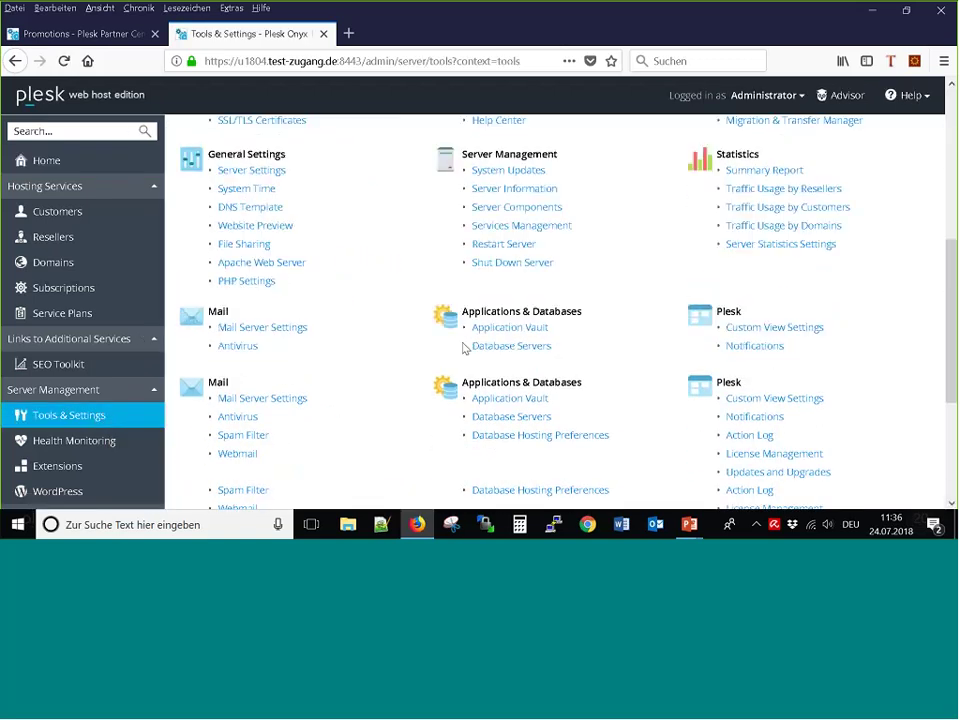
pyautogui.scroll(-1, 630, 348)
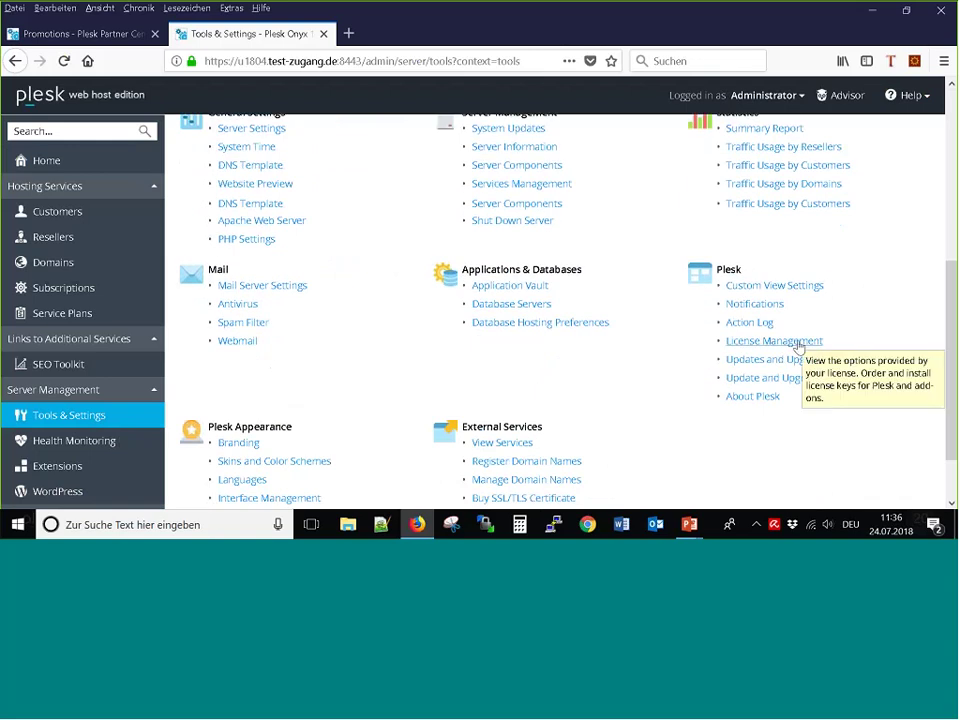
pyautogui.click(797, 343)
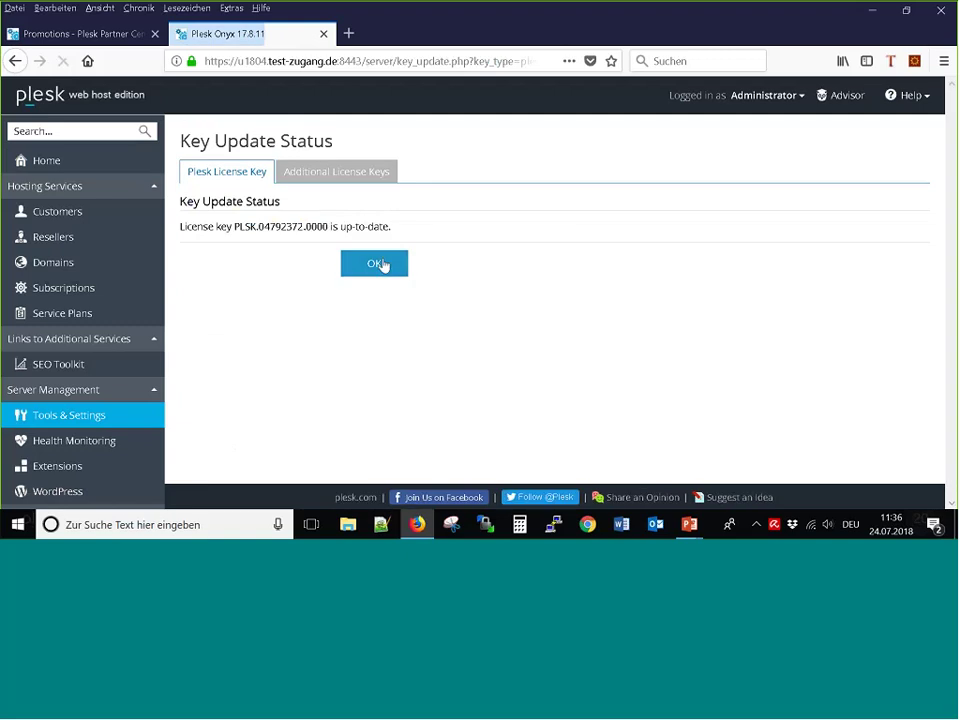
pyautogui.click(382, 264)
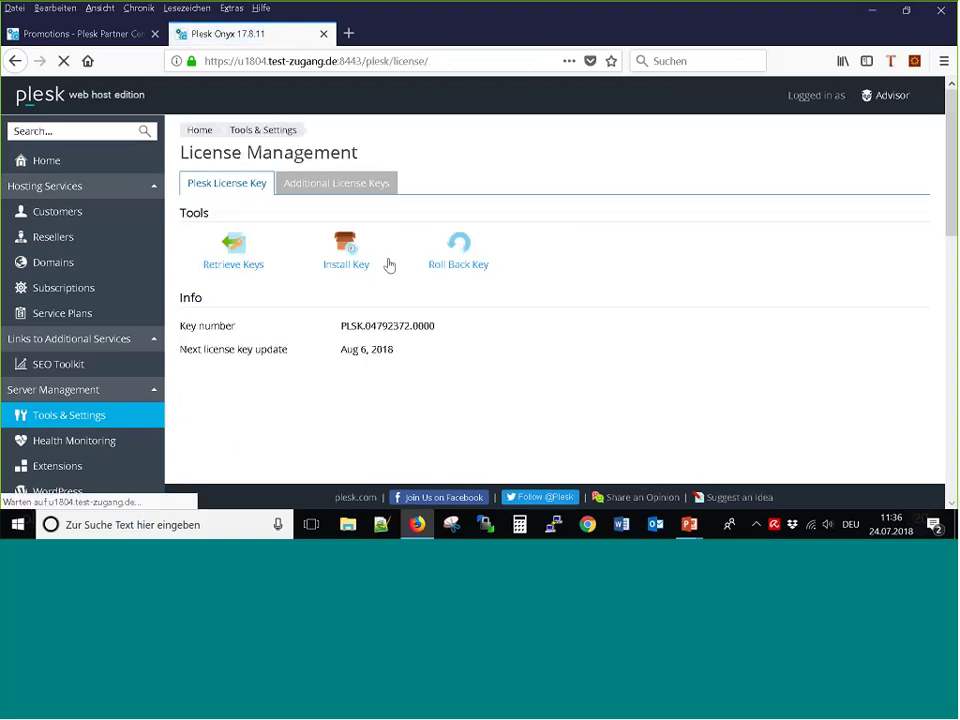
# - Examine the promotions on the Plesk home page and view the SEO Toolkit's purchase page
pyautogui.click(105, 167)
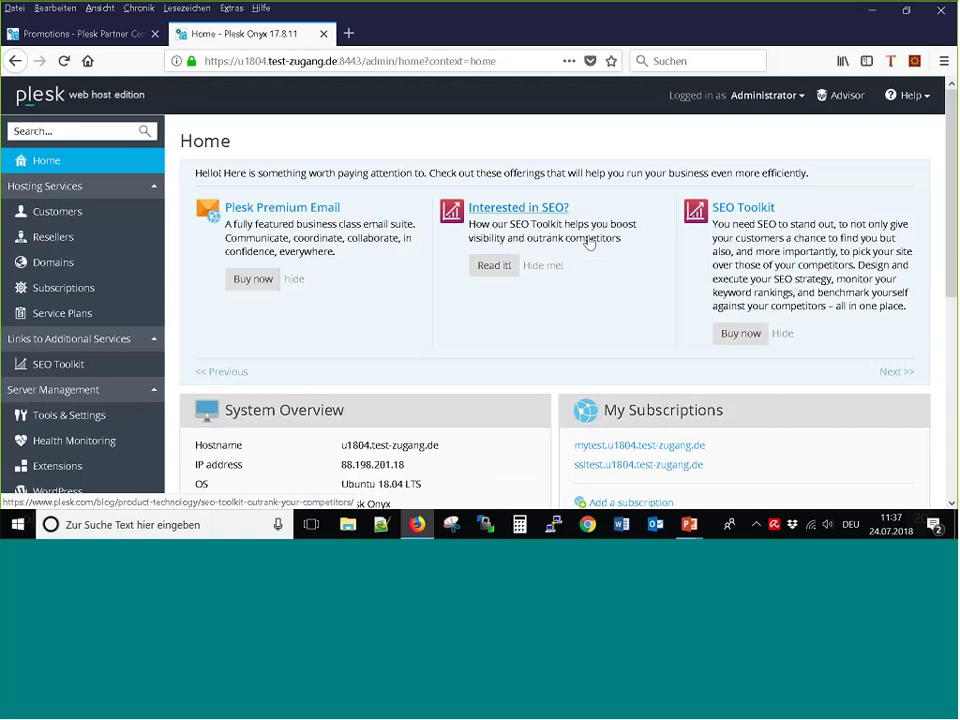
pyautogui.click(740, 334)
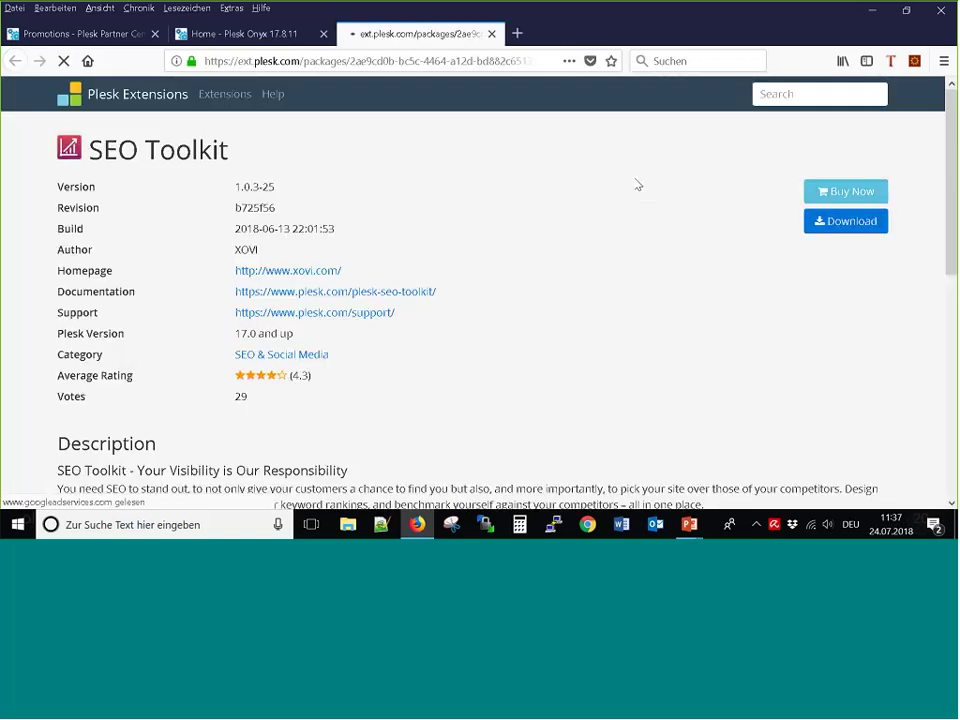
pyautogui.click(248, 34)
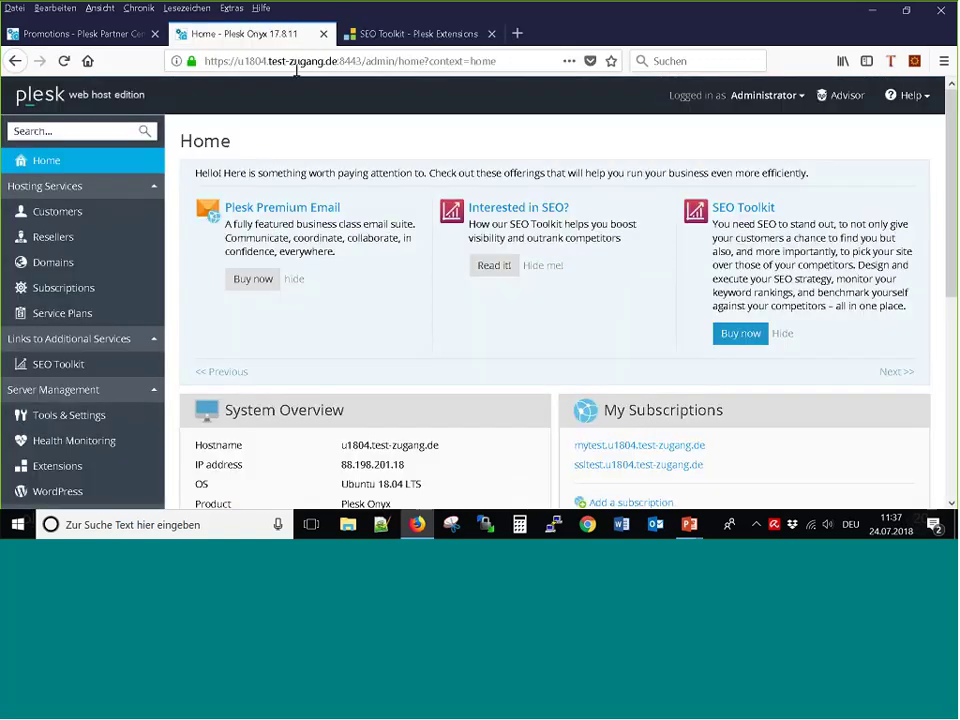
# - Review the status of the custom promotions in Partner Central
pyautogui.click(103, 35)
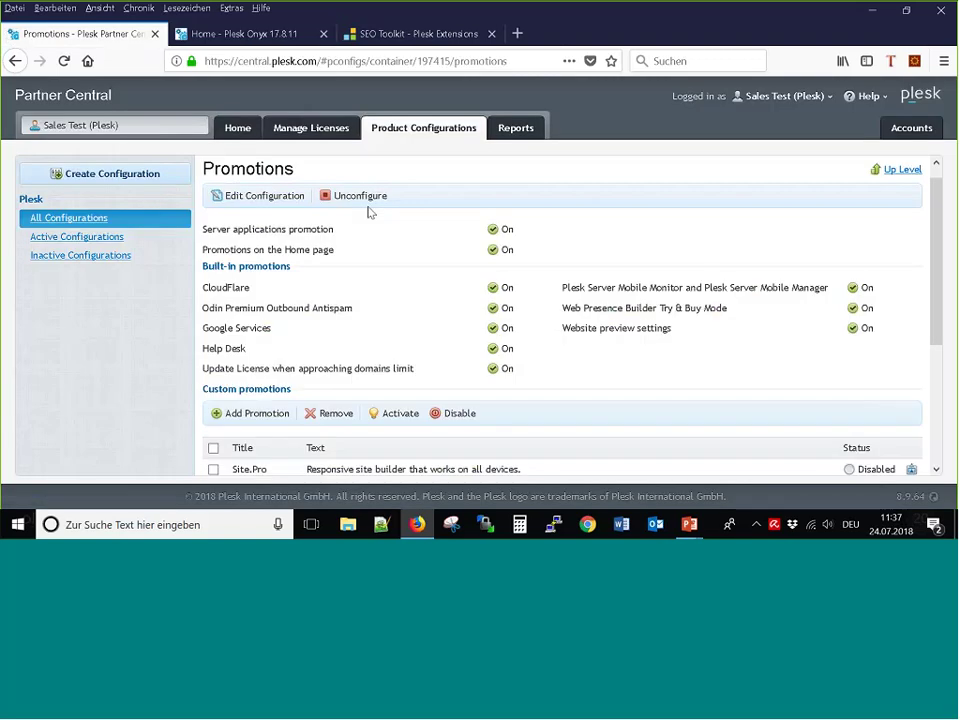
pyautogui.scroll(-1, 369, 210)
pyautogui.scroll(-1, 369, 212)
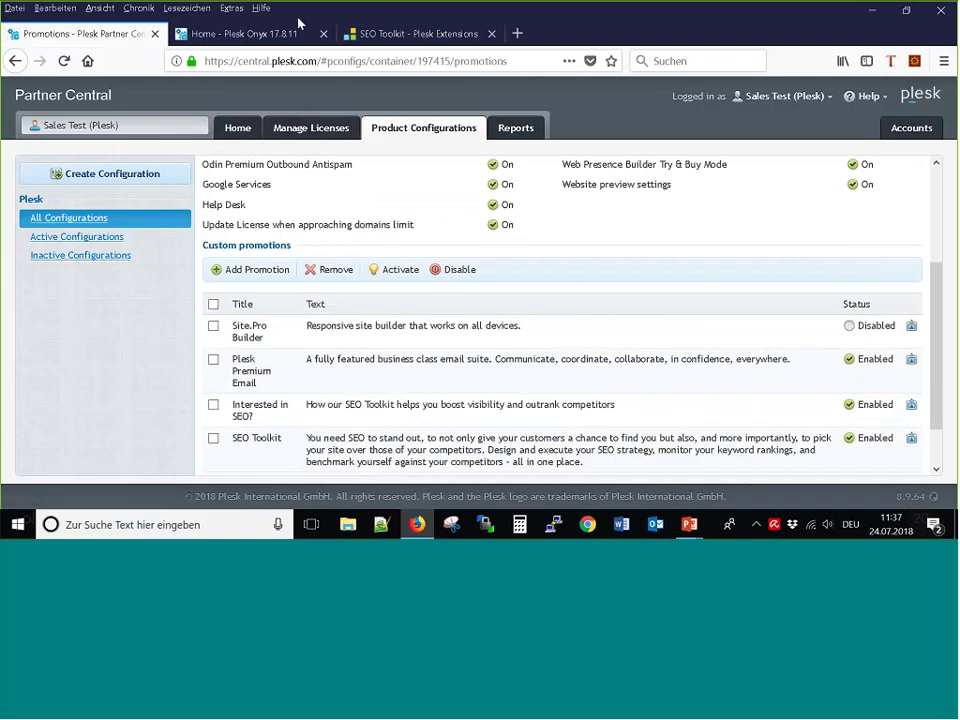
# - Show the next promotion on the Plesk home page and examine the Joomla! Toolkit's price in the store
pyautogui.click(245, 34)
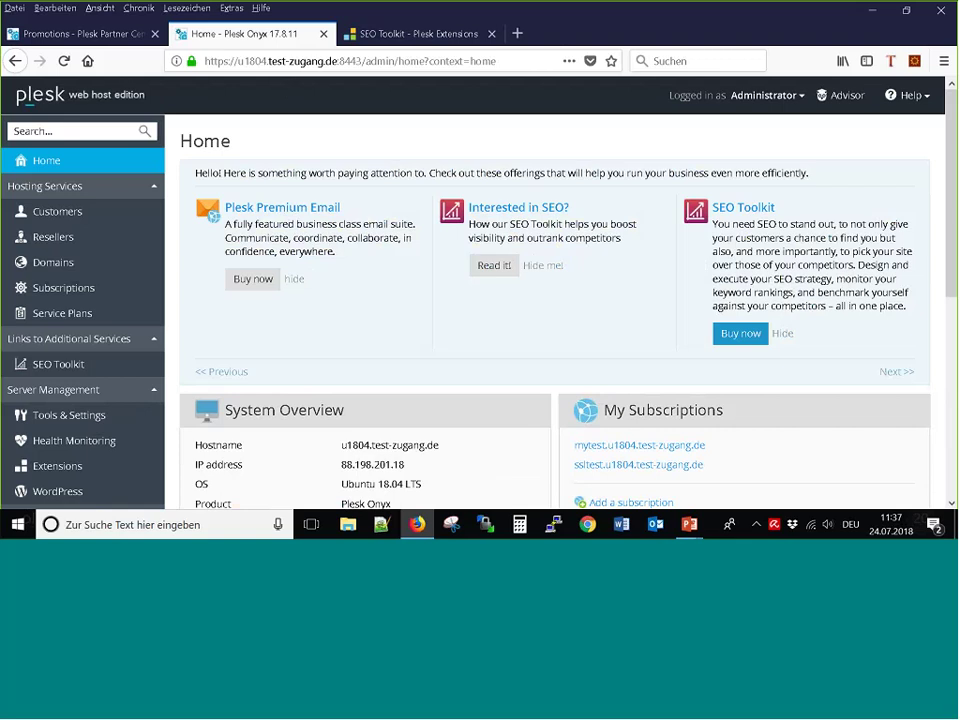
pyautogui.click(899, 372)
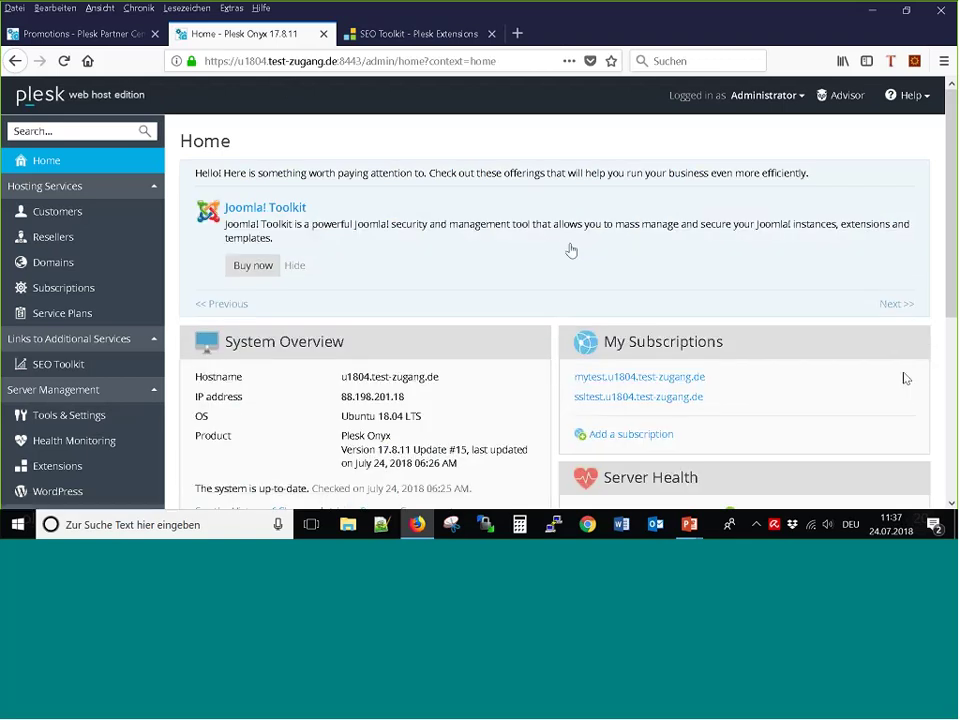
pyautogui.click(252, 264)
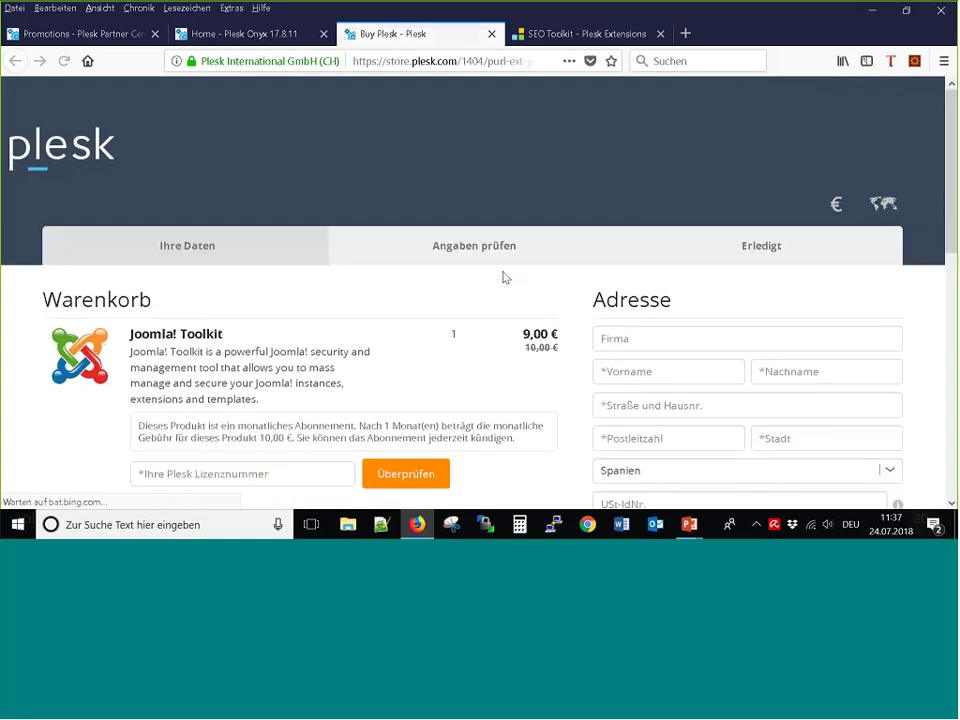
pyautogui.scroll(-2, 505, 278)
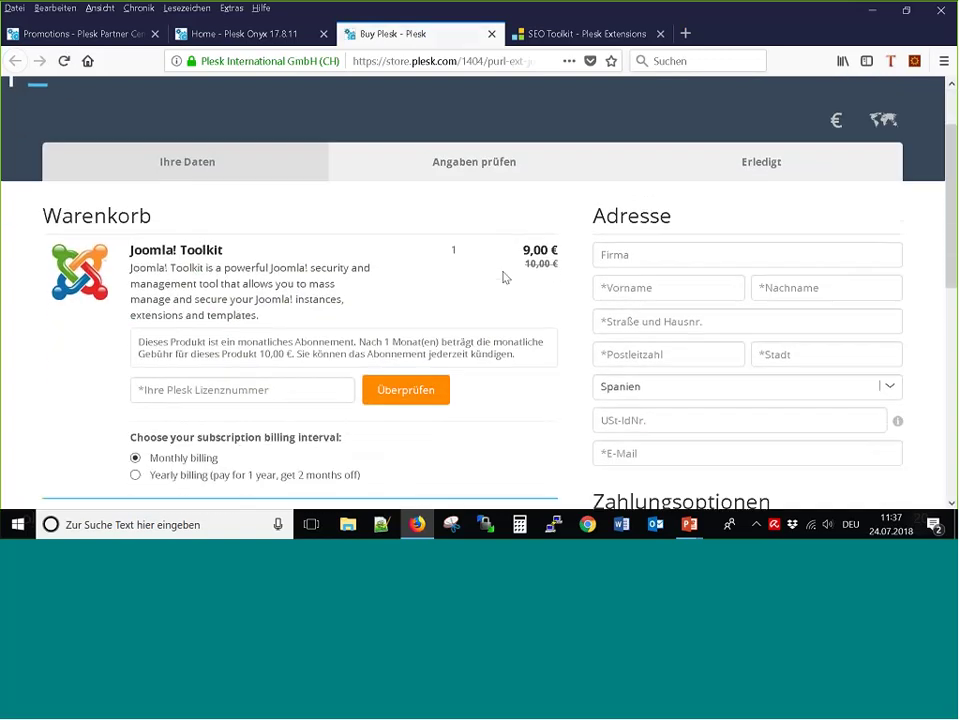
pyautogui.moveTo(524, 262); pyautogui.dragTo(568, 253)
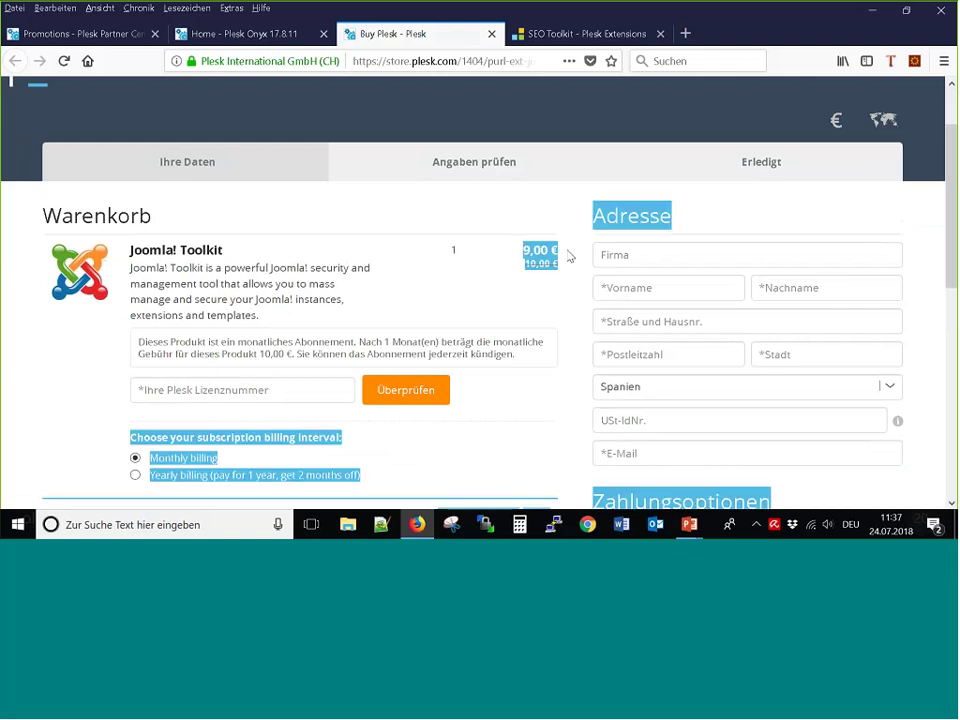
pyautogui.click(565, 253)
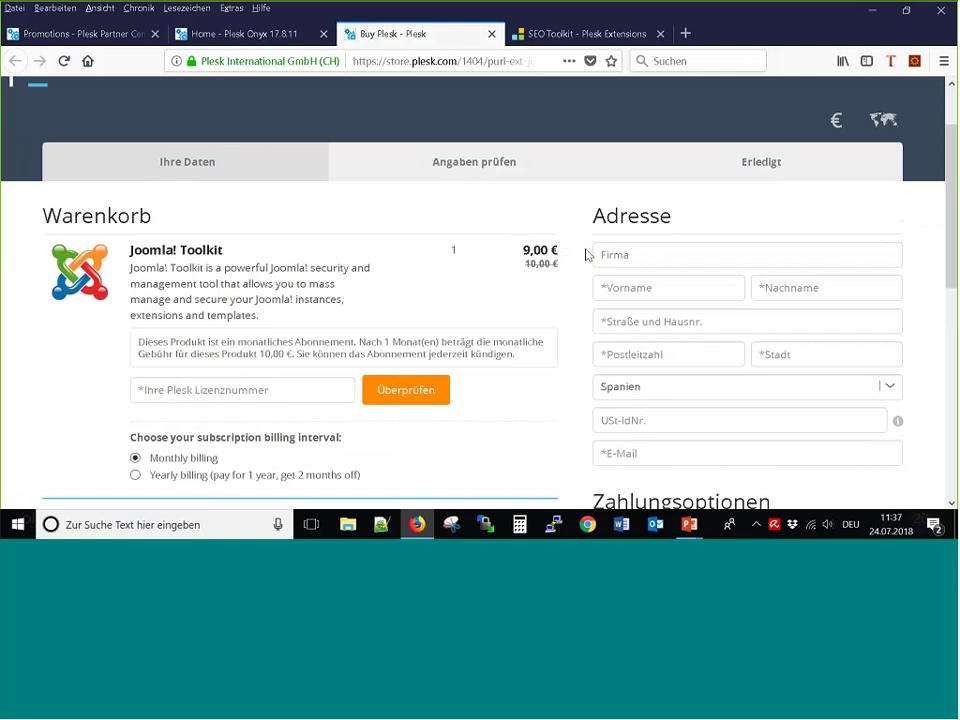
# - Switch to the PowerPoint slide show and advance the "Getting started is so easy!" slide to the CH_promo-test configuration screenshot
pyautogui.hotkey('alt', 'Tab')
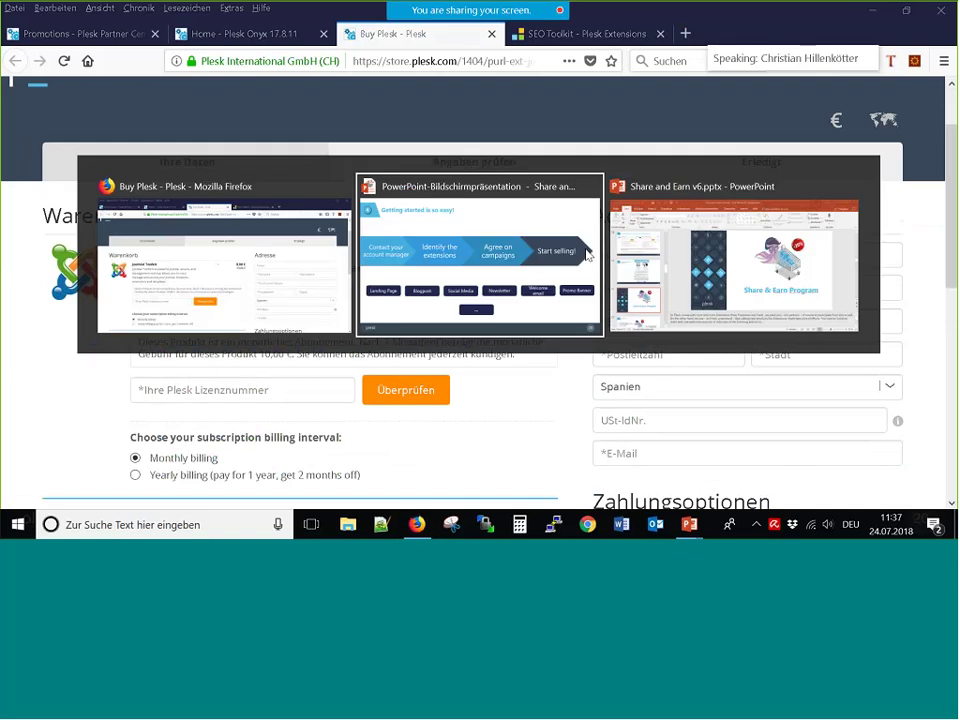
pyautogui.click(586, 254)
pyautogui.press('Right')
pyautogui.press('Right')
pyautogui.press('Right')
pyautogui.press('Right')
pyautogui.press('Right')
pyautogui.press('Right')
pyautogui.press('Right')
pyautogui.press('Right')
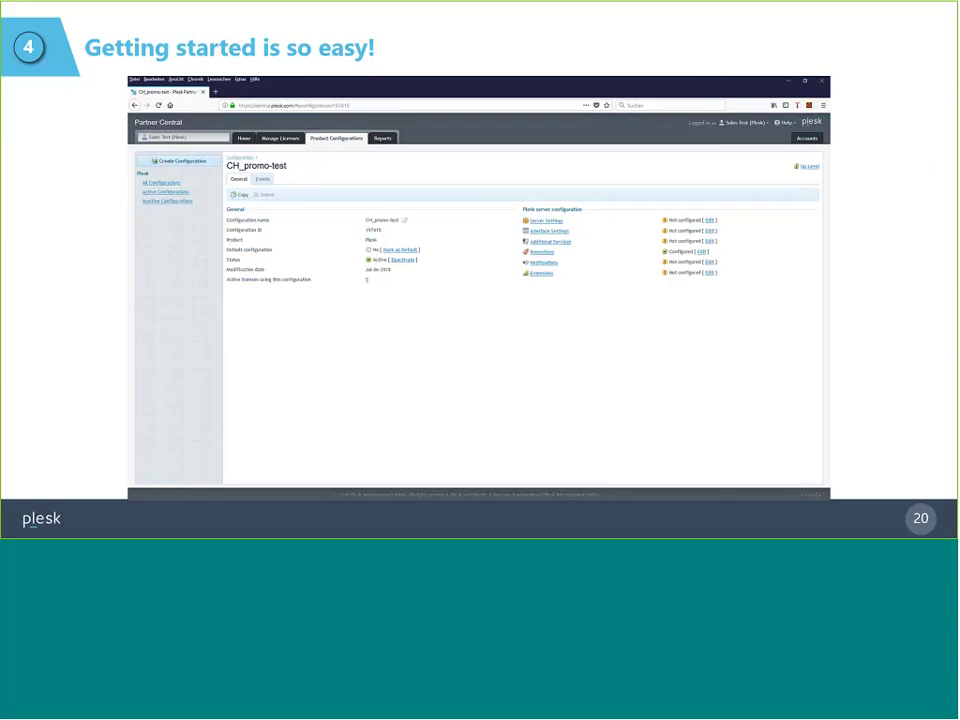